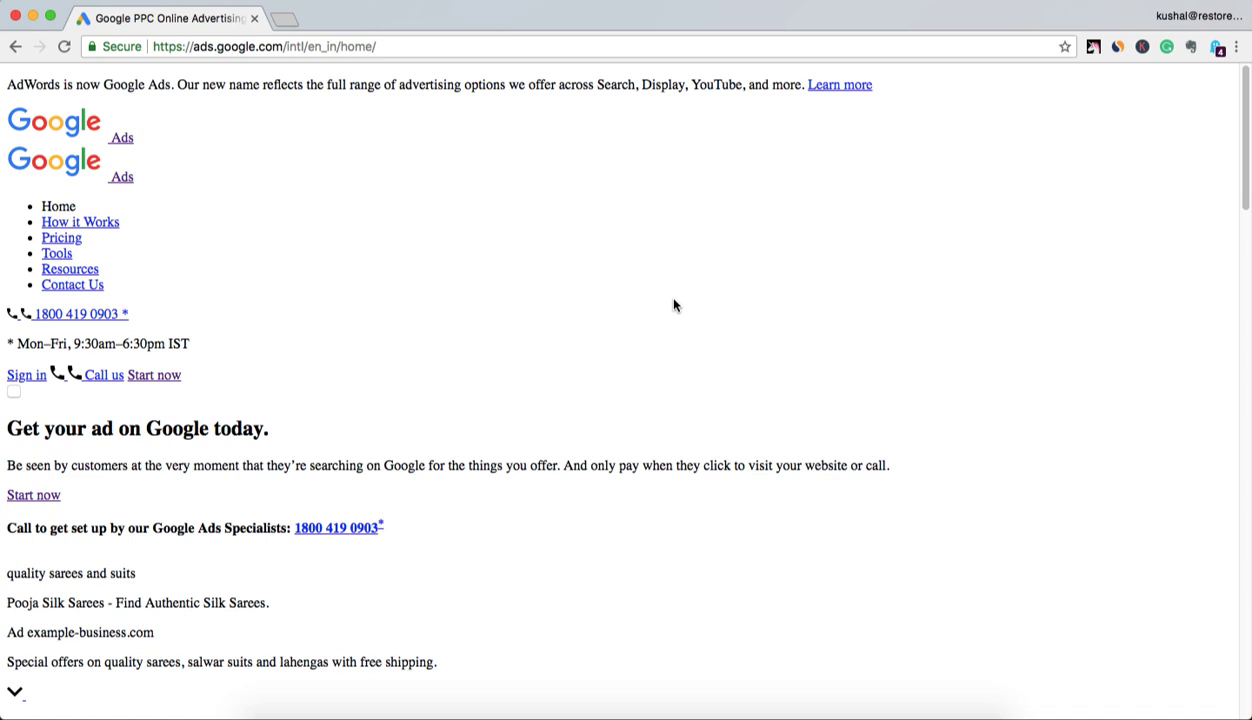
- Duplicate the Google Ads page into a new tab, then close the duplicate
mouse_move(1246, 130)
left_mouse_down()
mouse_move(1246, 590)
mouse_move(1241, 112)
left_mouse_up()
middle_click(63, 47)
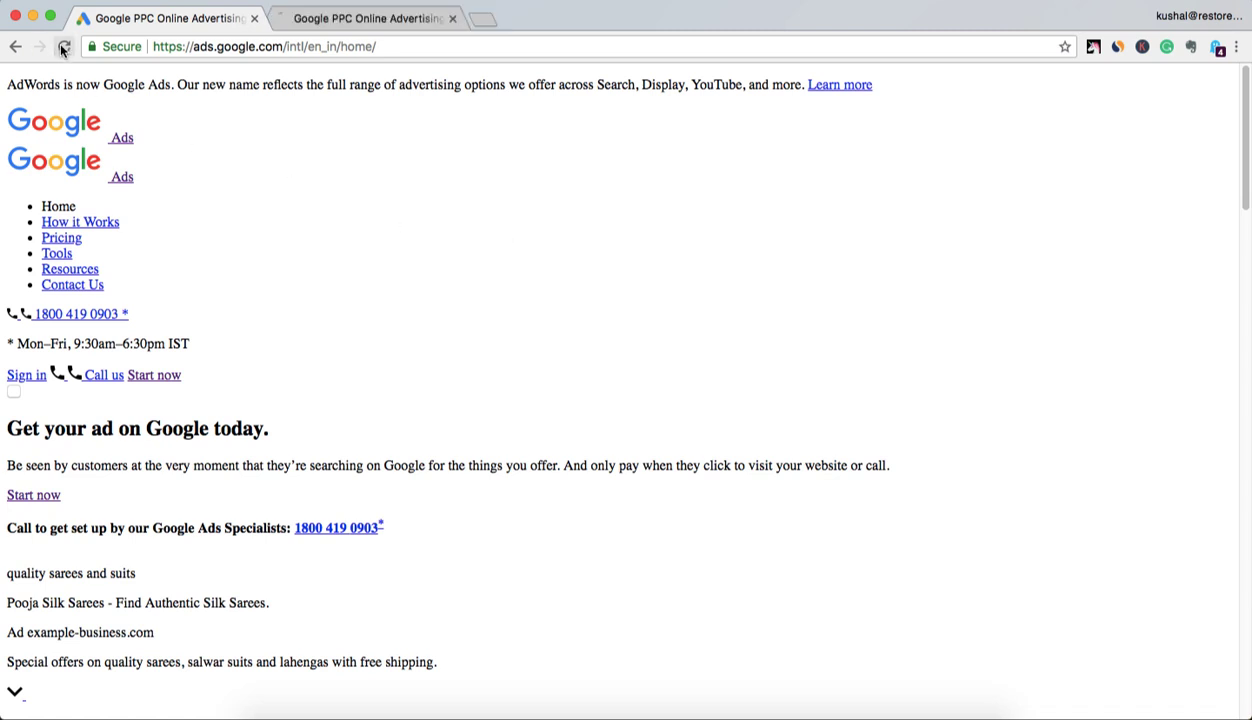
left_click(316, 22)
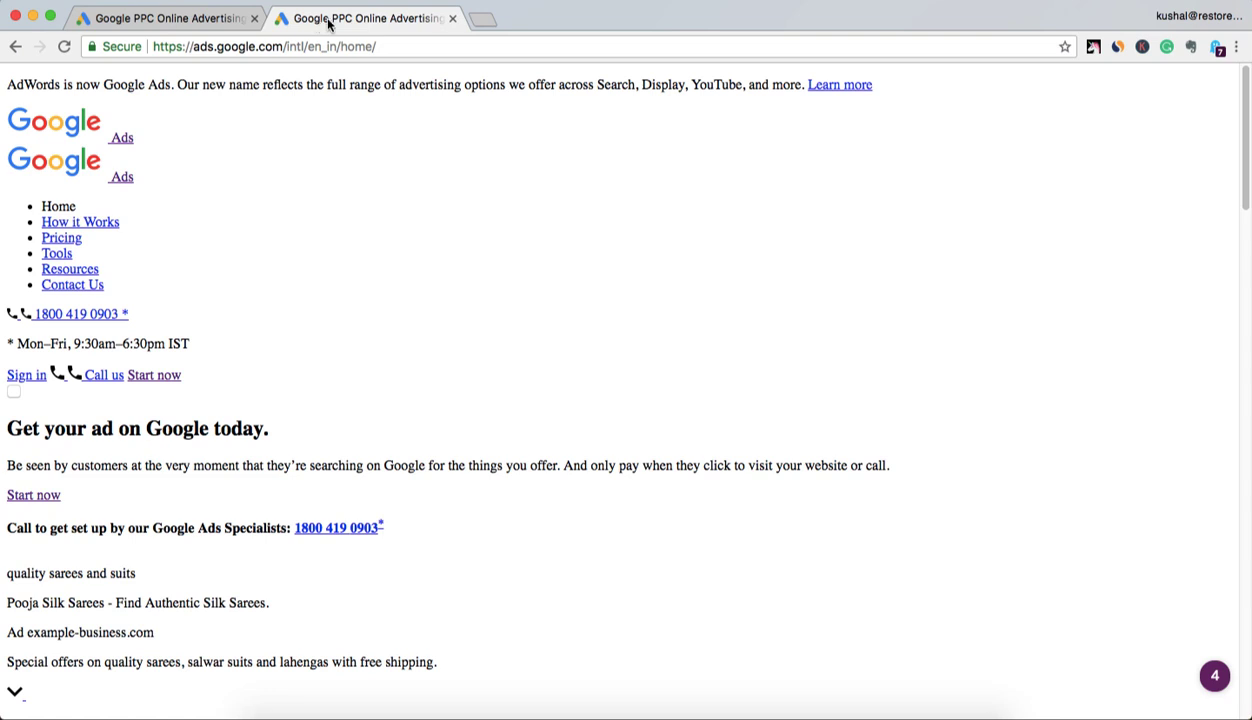
left_click(453, 19)
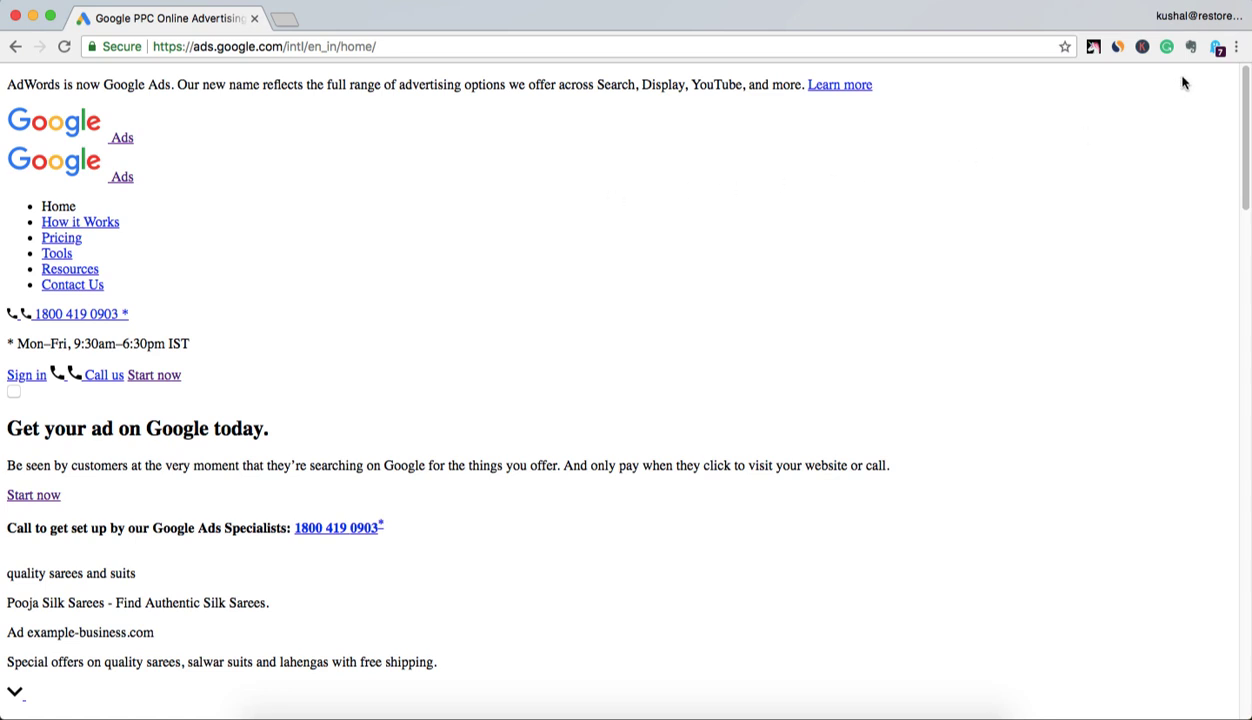
- Trust ads.google.com in Ghostery and reload the page to apply it
left_click(1218, 48)
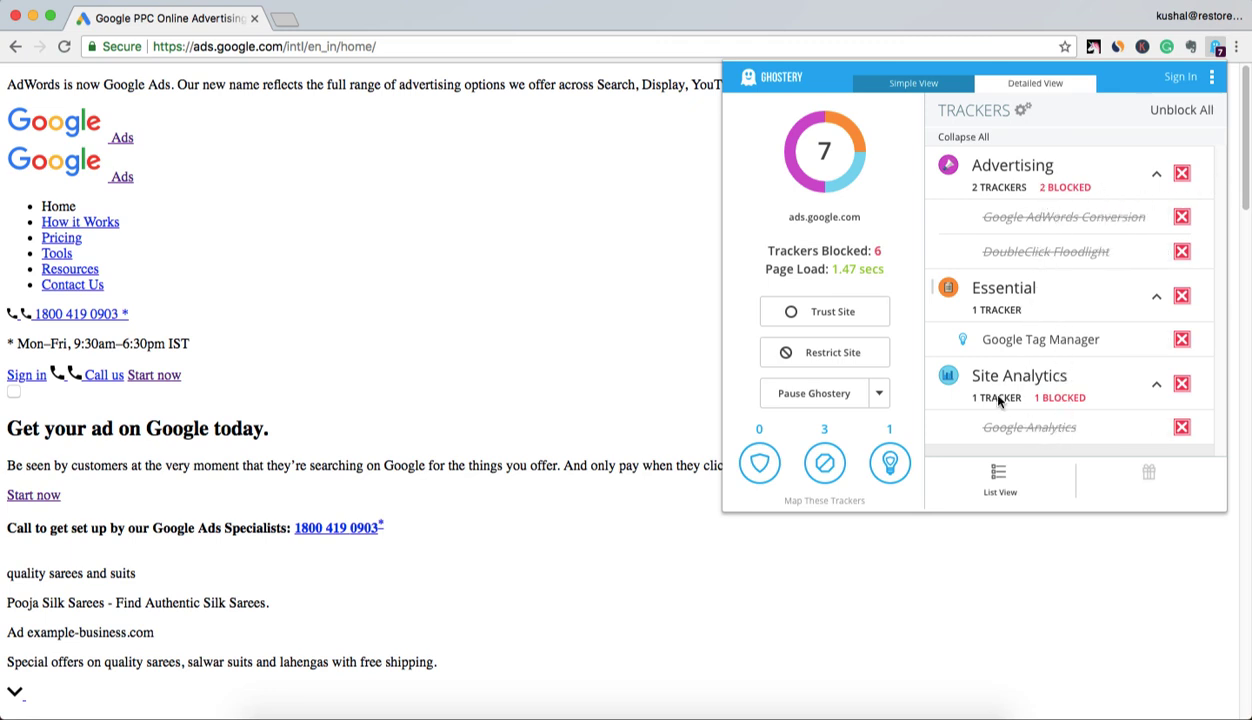
left_click(822, 314)
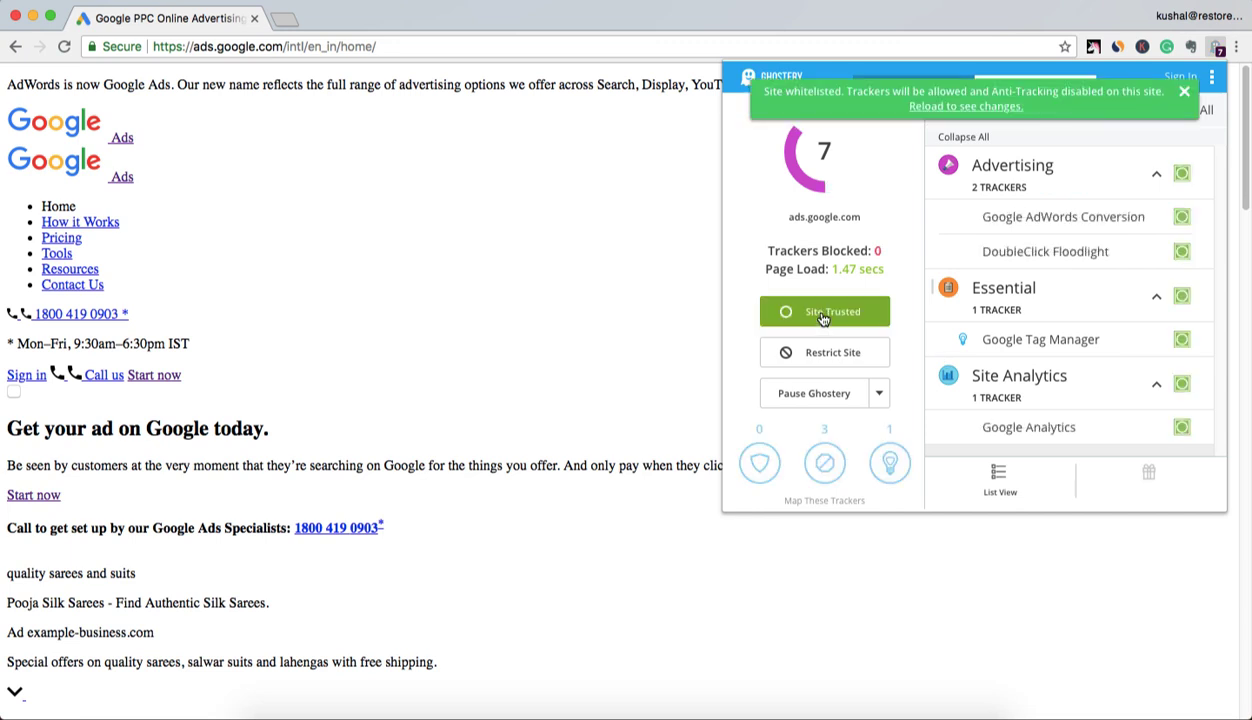
left_click(921, 106)
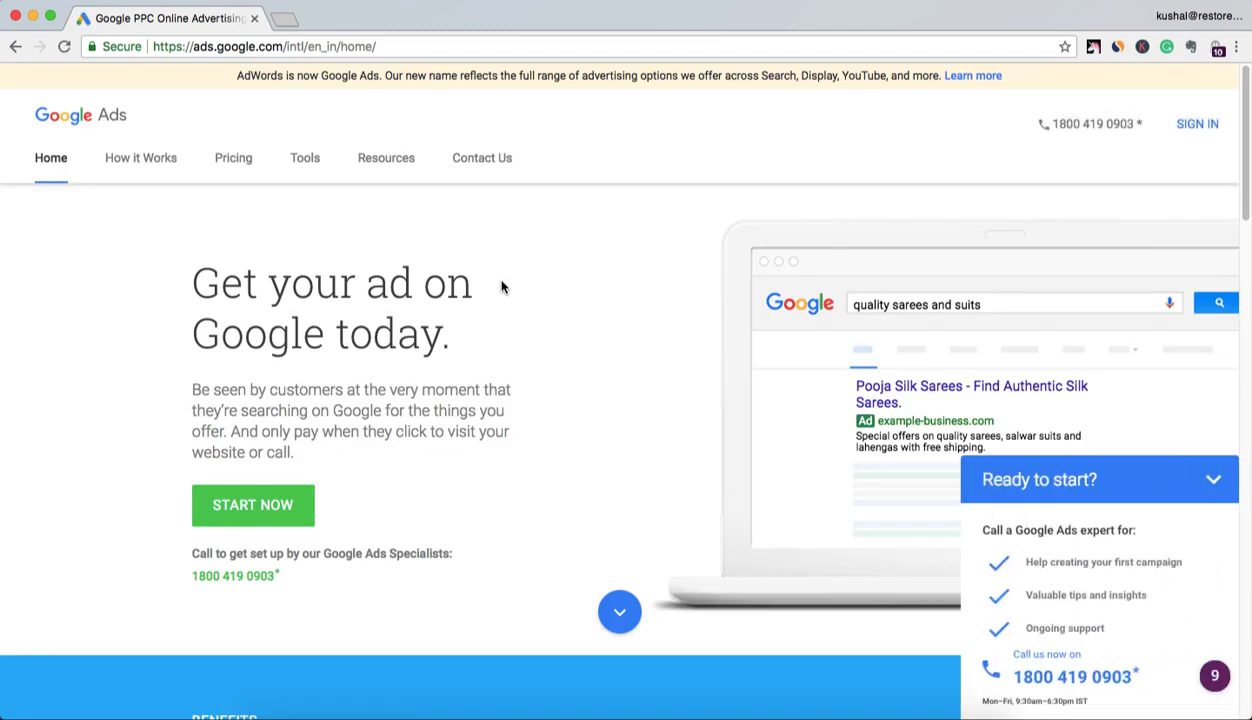
- Collapse the 'Ready to start?' panel, untrust ads.google.com in Ghostery, and reload
left_click(1187, 479)
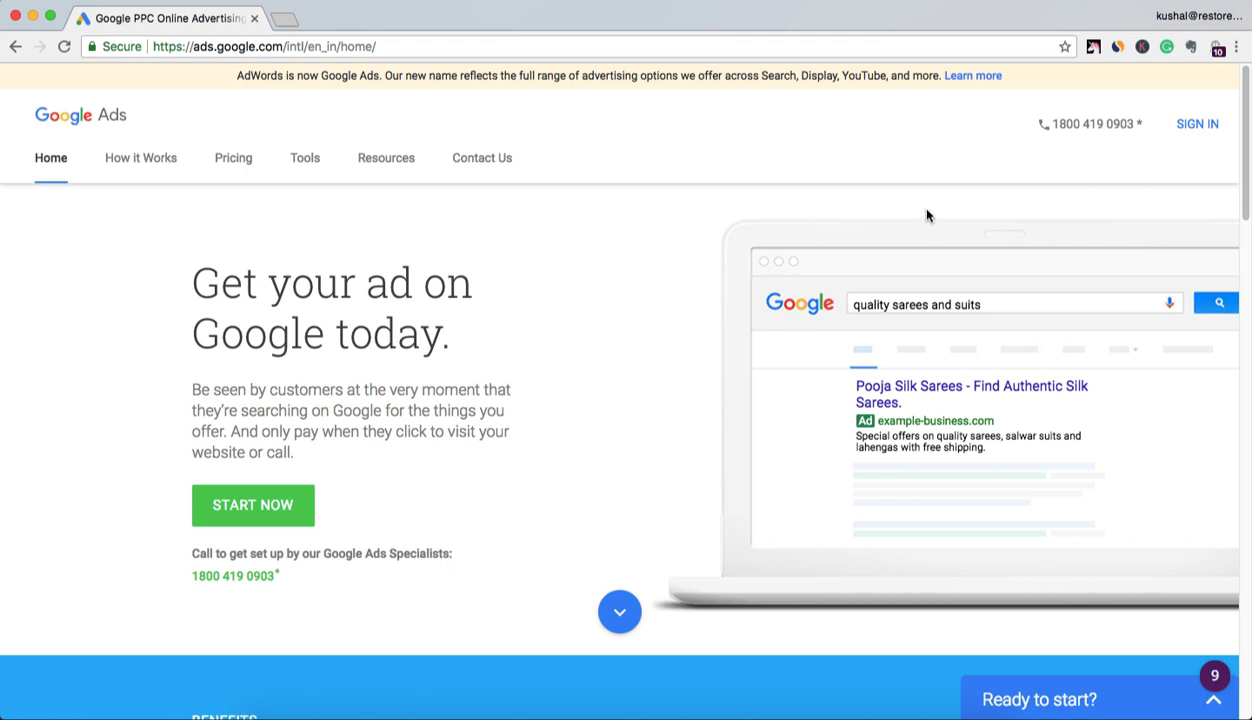
left_click(1218, 52)
left_click(797, 323)
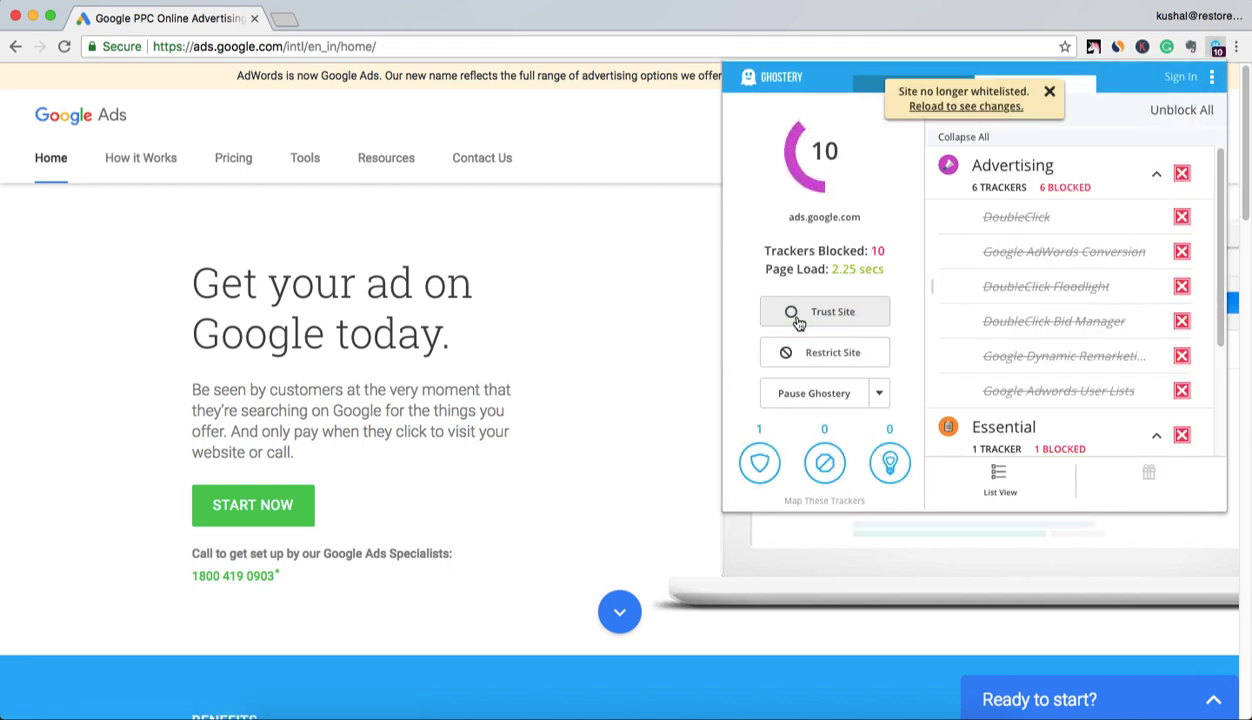
left_click(925, 106)
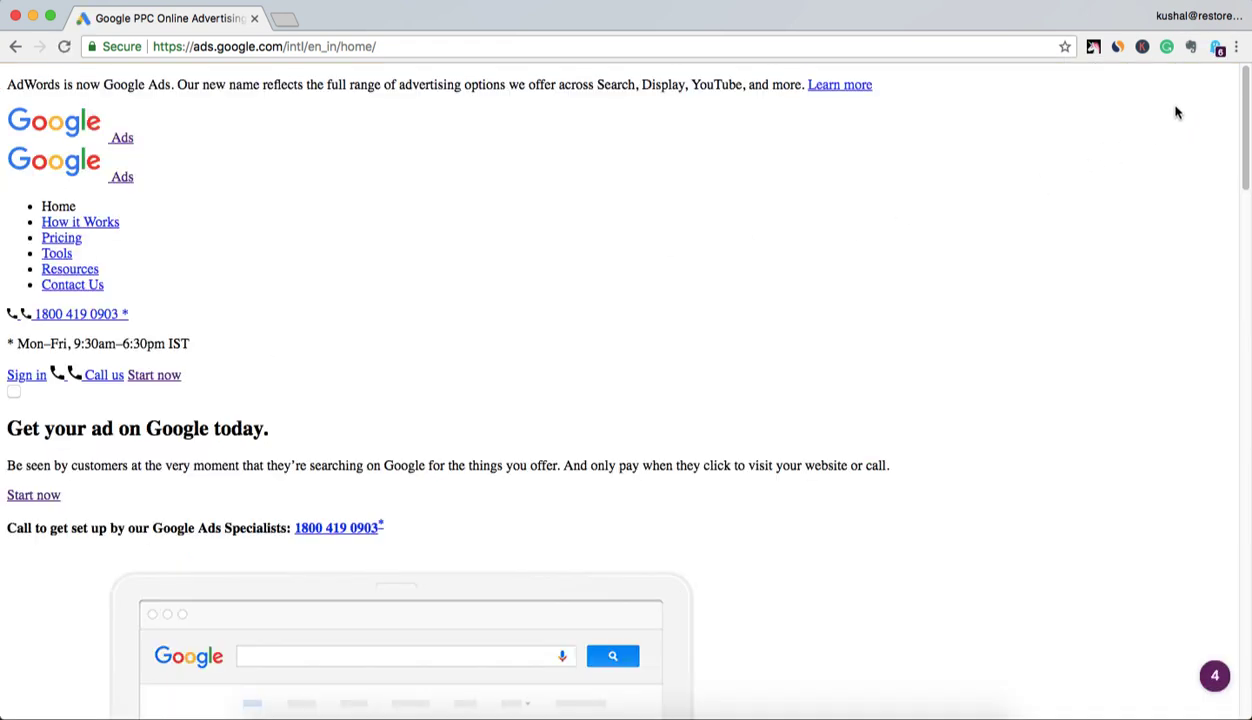
- Open Developer Tools from the Chrome menu to see ERR_BLOCKED_BY_CLIENT and Angular errors
left_click(1237, 50)
mouse_move(1052, 260)
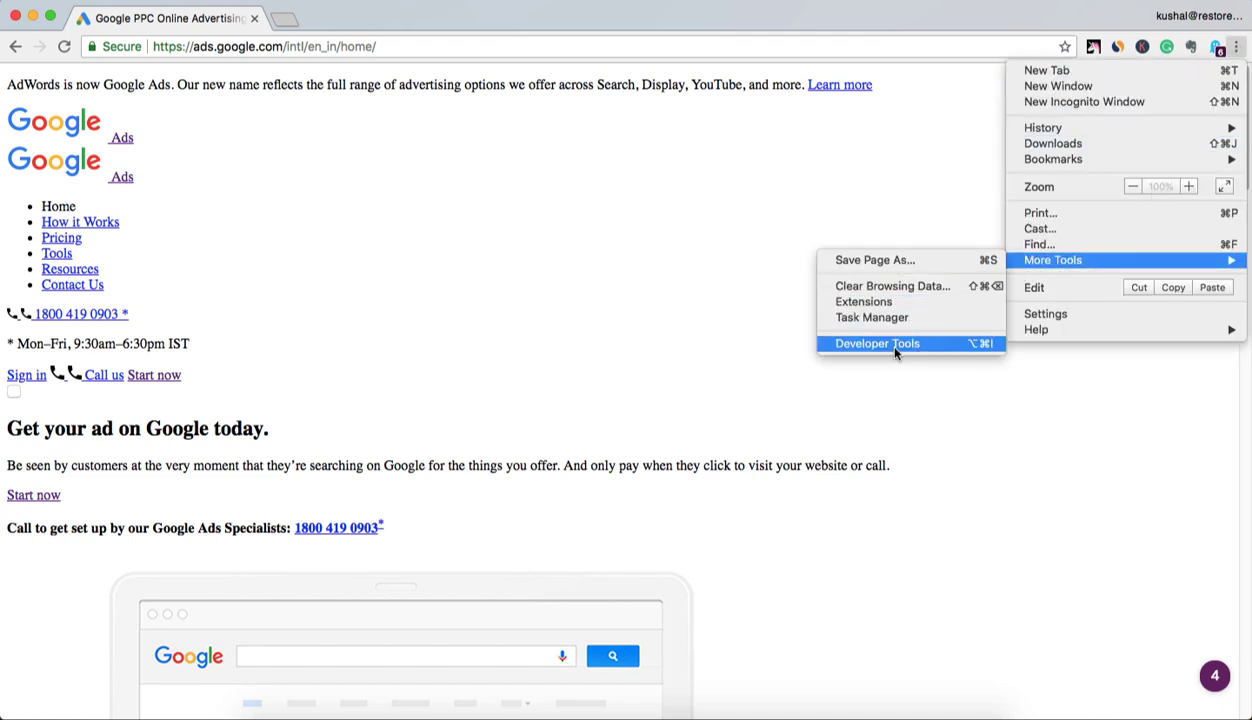
left_click(876, 343)
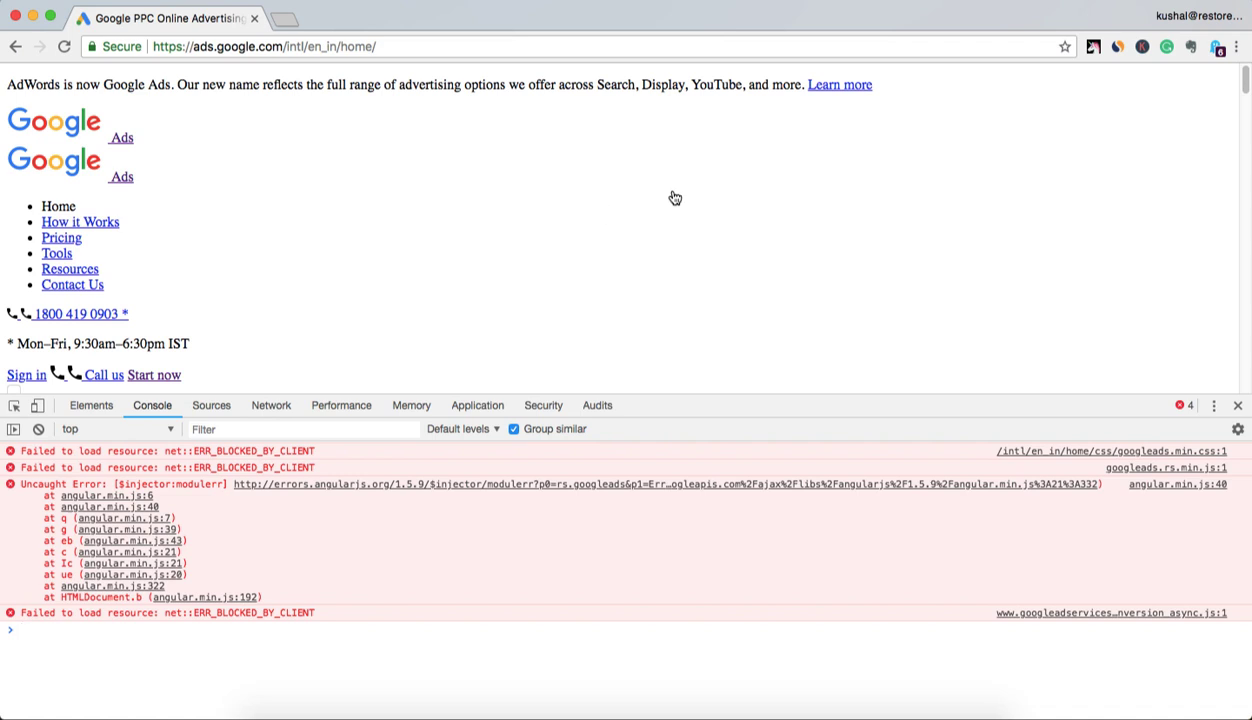
- Trust ads.google.com in Ghostery again, close the popup, and reload the page
left_click(1217, 49)
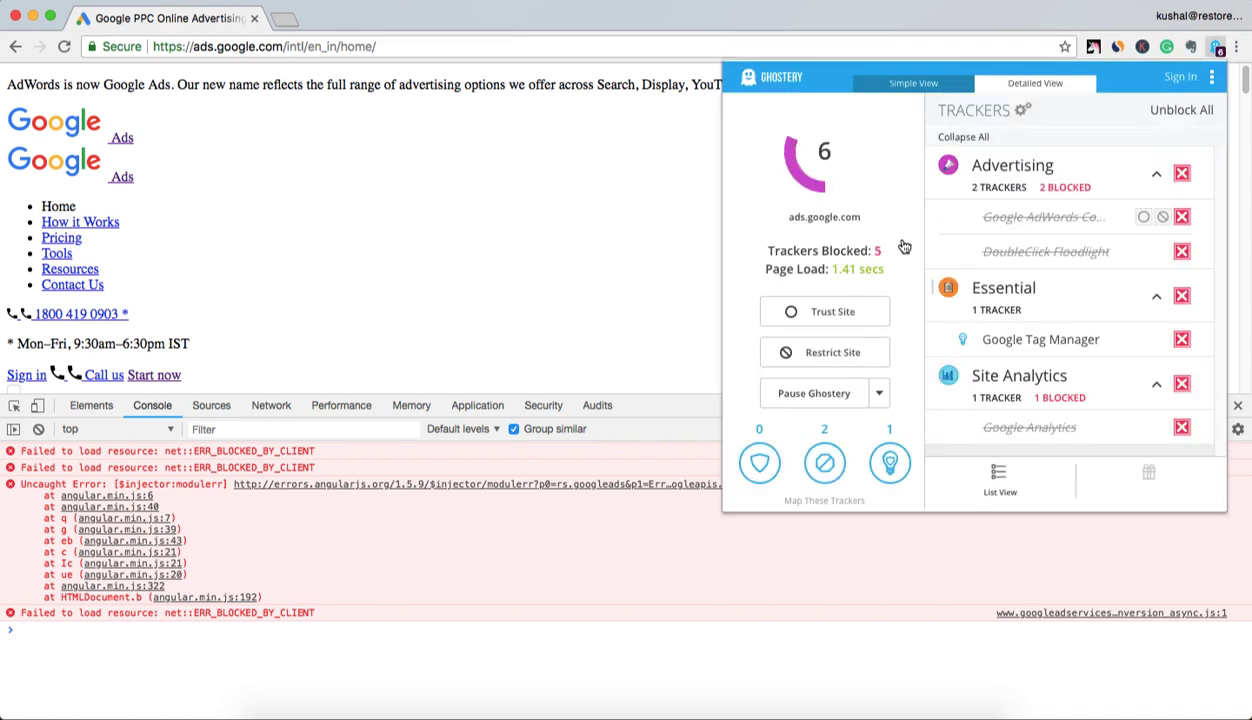
left_click(818, 311)
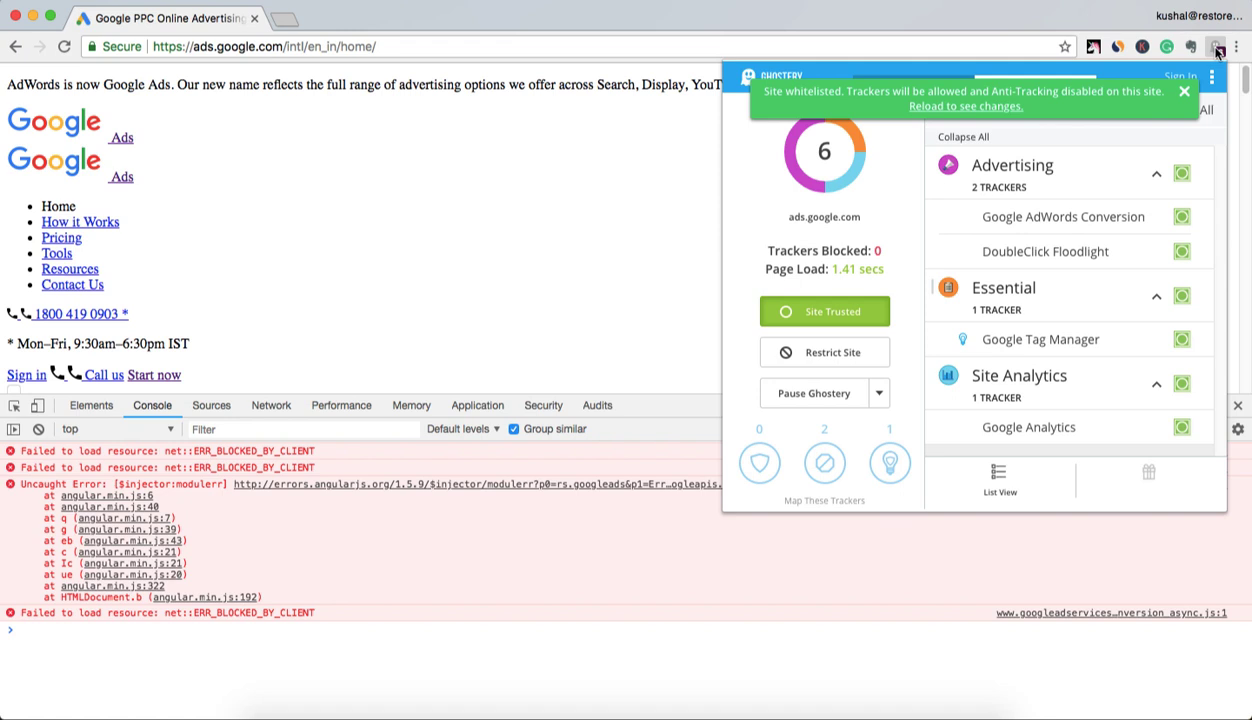
left_click(553, 257)
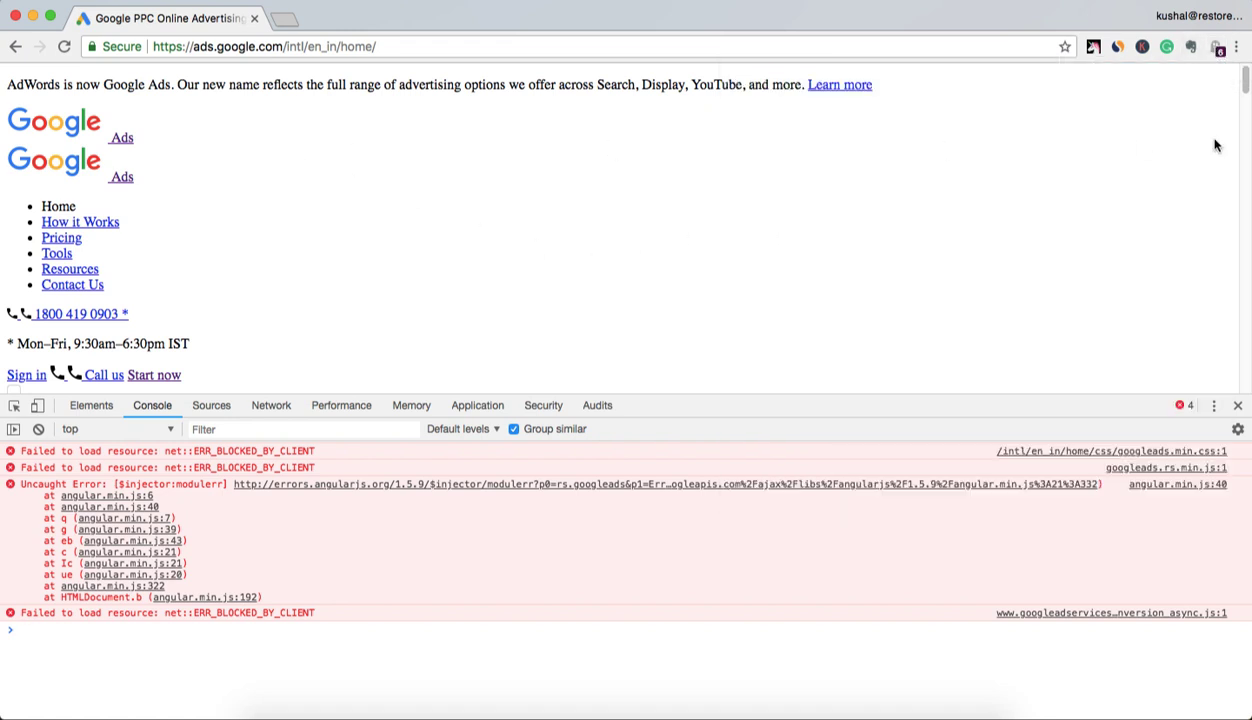
left_click(65, 47)
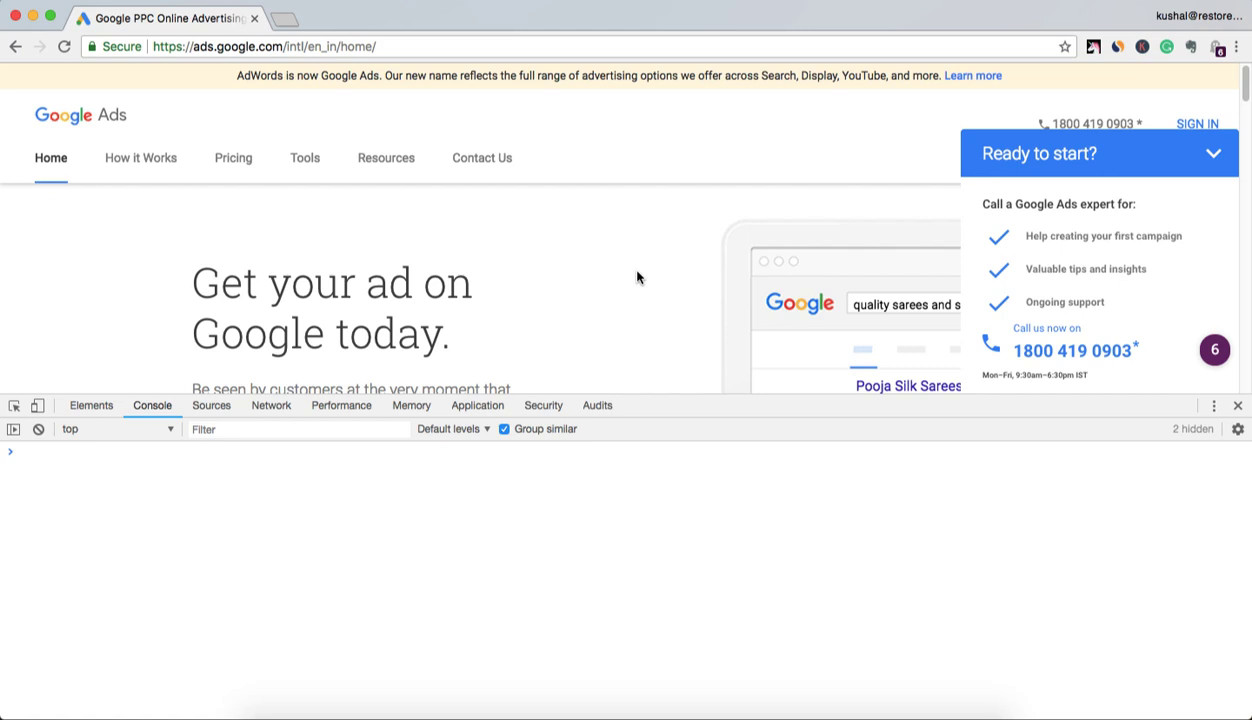
- Collapse the 'Ready to start?' call-expert panel using its chevron
left_click(1213, 154)
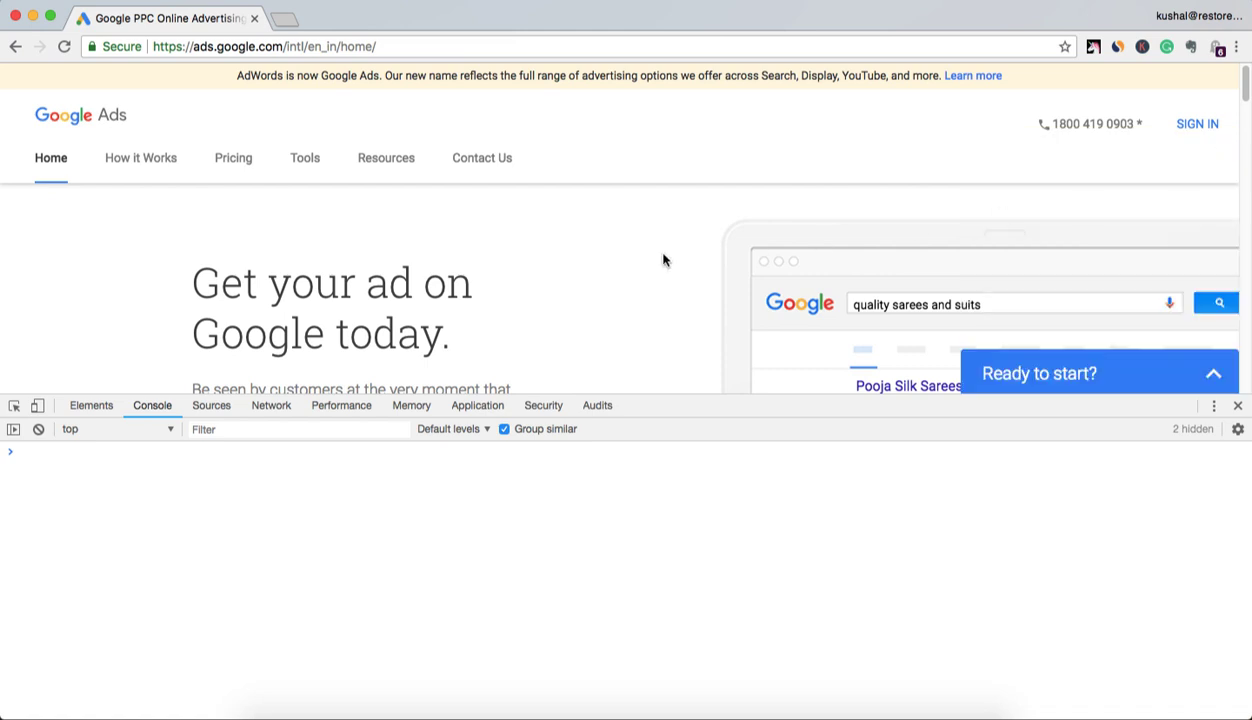